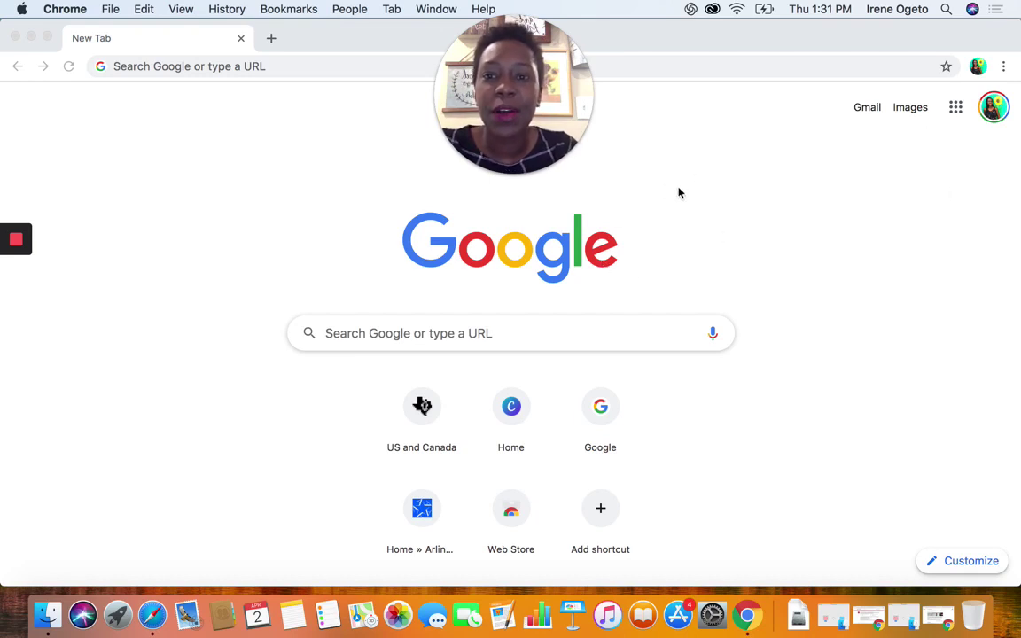
Go to education.ti.com from the Chrome address bar
{"action": "left_click_drag", "start_coordinate": [564, 86], "coordinate": [77, 529]}
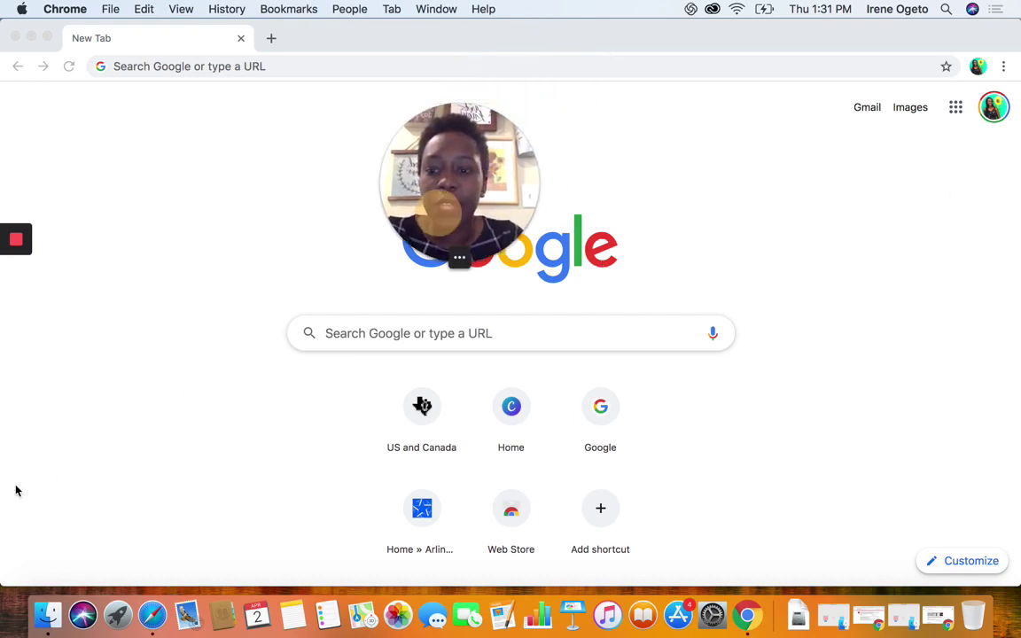
{"action": "left_click", "coordinate": [544, 67]}
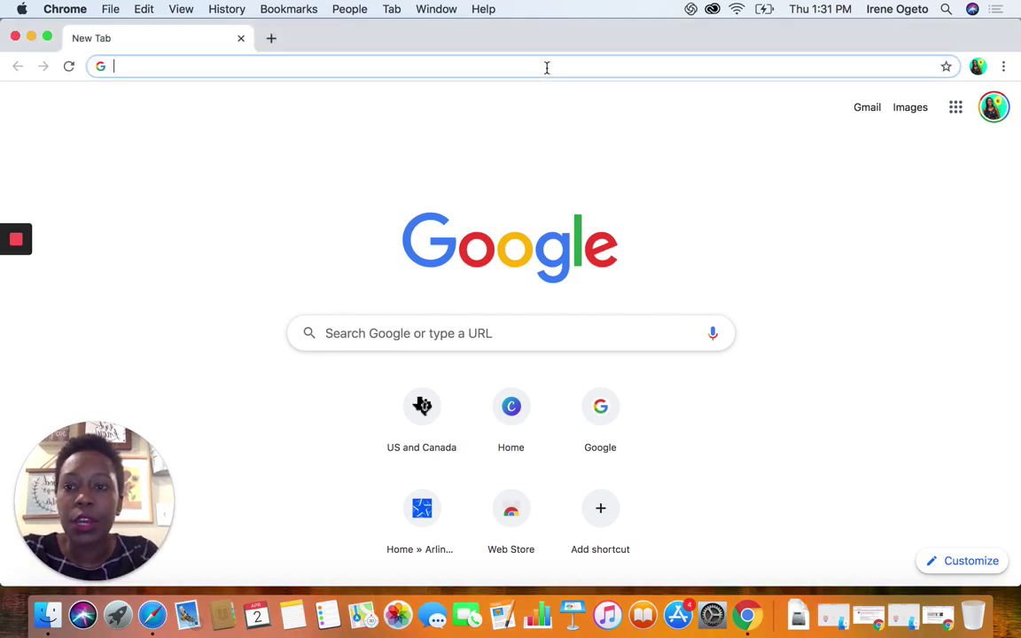
{"action": "type", "text": "educa"}
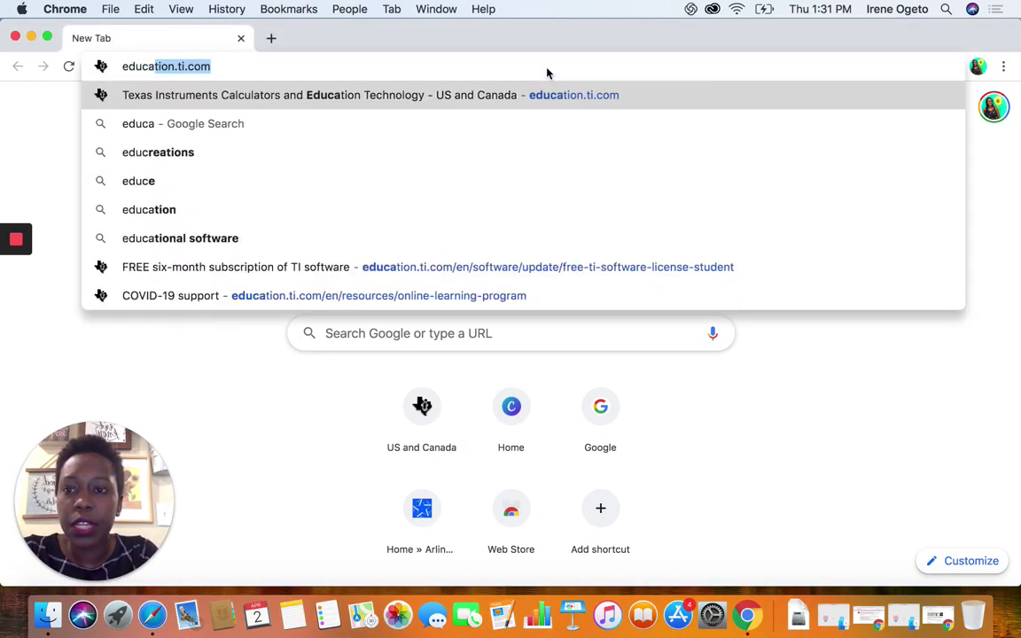
{"action": "type", "text": "tion.ti.com"}
{"action": "key", "text": "Return"}
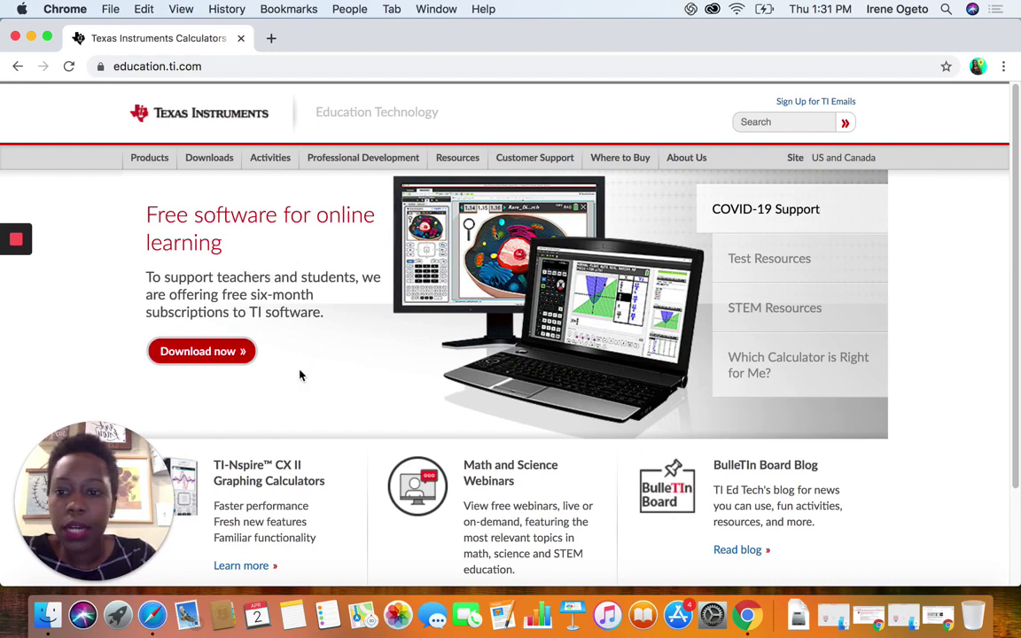
Follow the red 'Download now' link under 'Free software for online learning'
{"action": "left_click", "coordinate": [220, 352]}
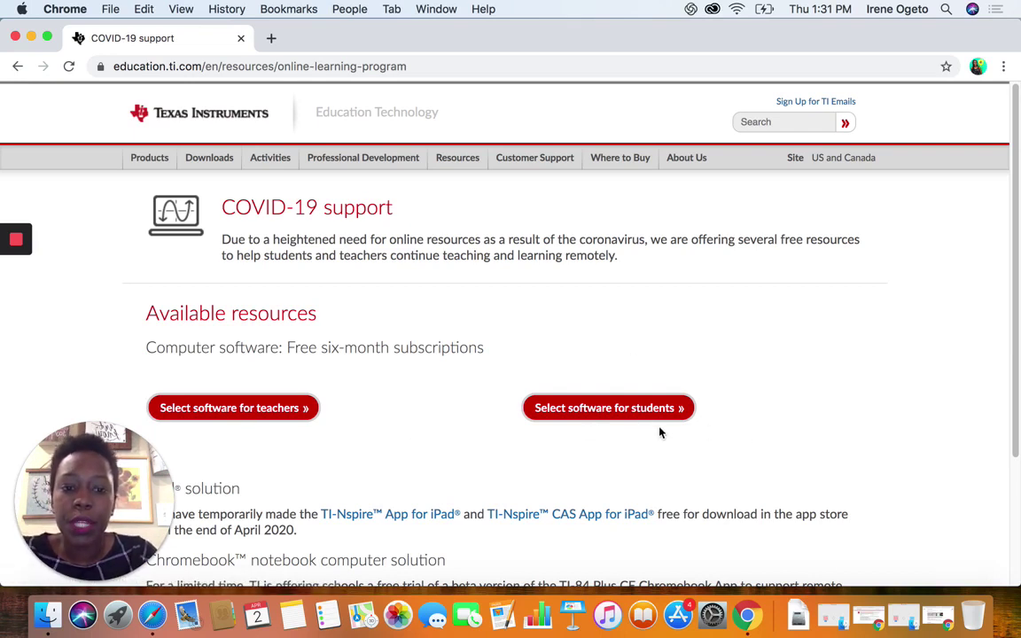
{"action": "left_click", "coordinate": [630, 412]}
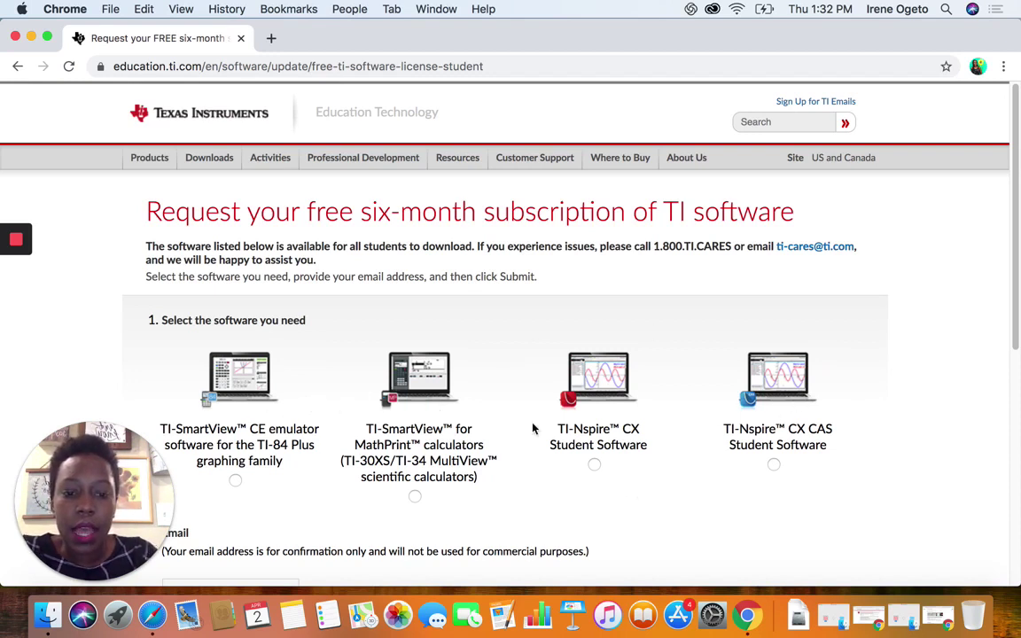
{"action": "left_click", "coordinate": [595, 465]}
{"action": "scroll", "coordinate": [657, 487], "scroll_direction": "down", "scroll_amount": 3}
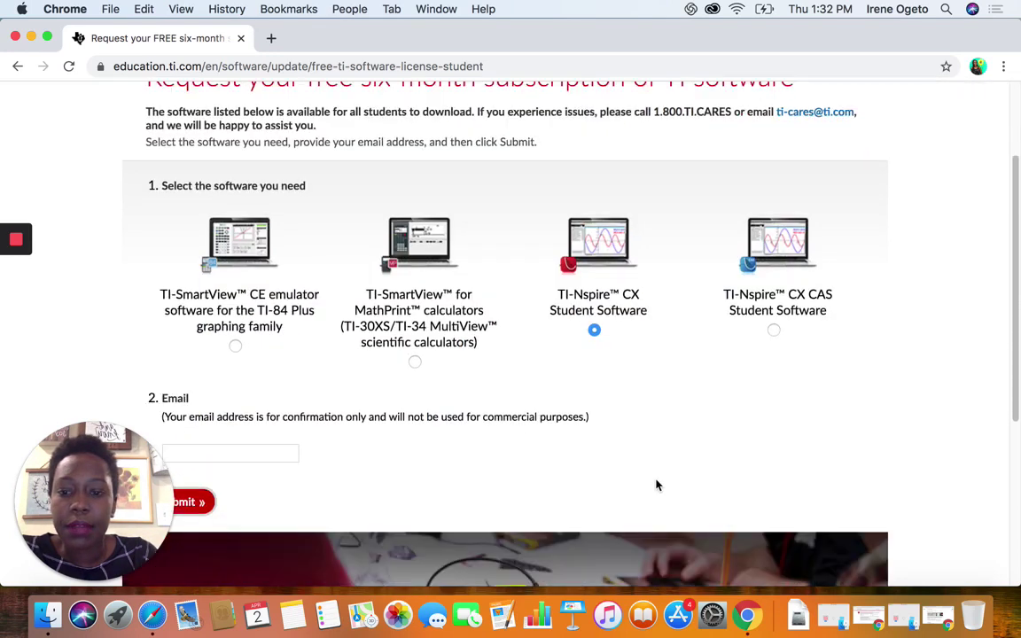
{"action": "scroll", "coordinate": [285, 460], "scroll_direction": "down", "scroll_amount": 5}
{"action": "scroll", "coordinate": [276, 427], "scroll_direction": "up", "scroll_amount": 1}
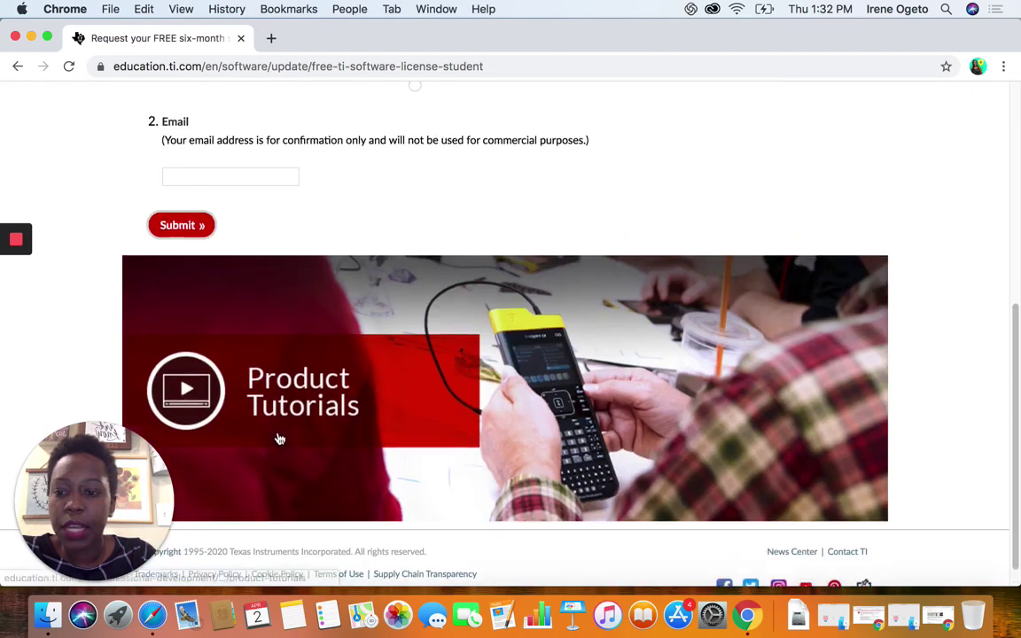
{"action": "left_click", "coordinate": [230, 178]}
{"action": "left_click", "coordinate": [177, 226]}
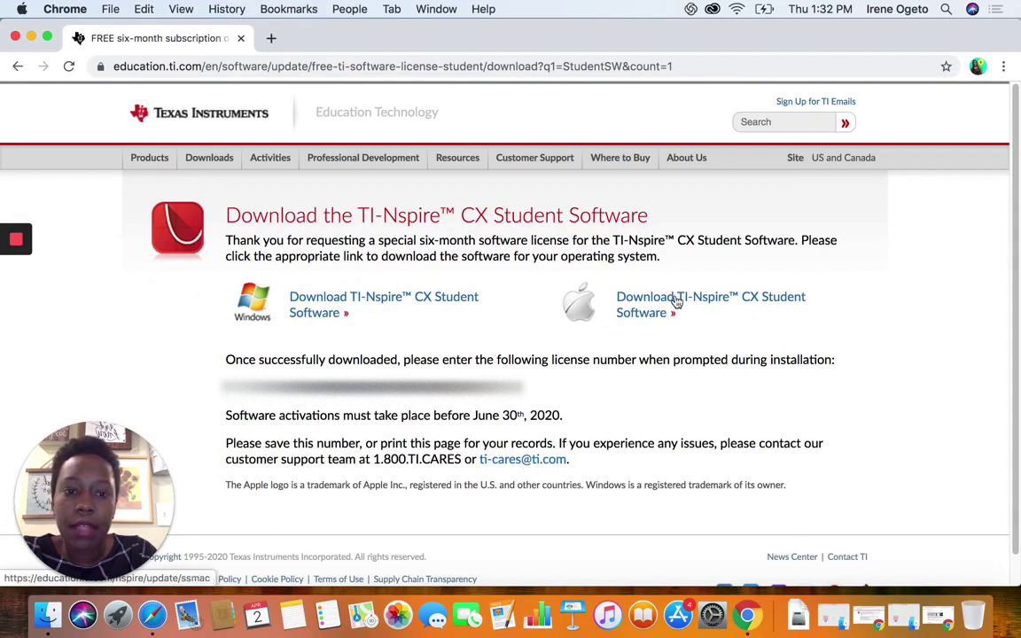
Start the Apple software download and copy the page's license number to the clipboard
{"action": "left_click", "coordinate": [650, 305]}
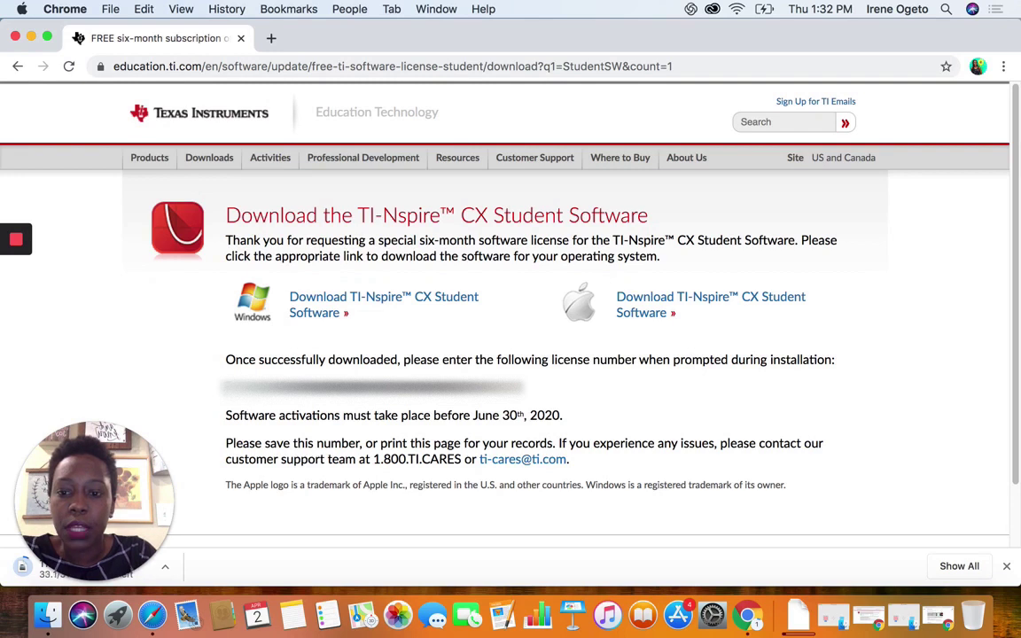
{"action": "left_click_drag", "start_coordinate": [223, 388], "coordinate": [539, 388]}
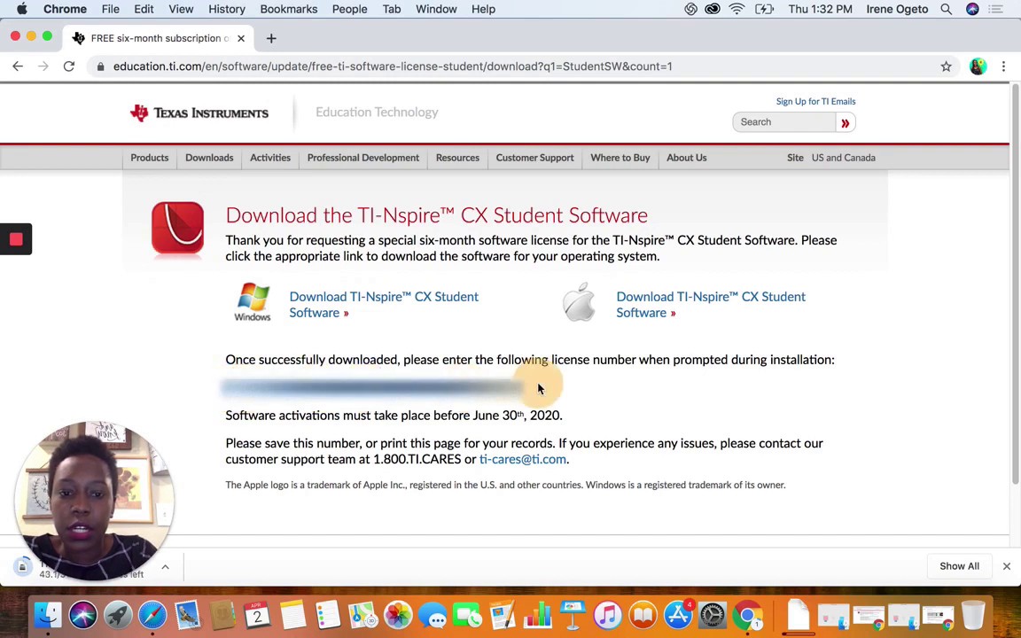
{"action": "right_click", "coordinate": [486, 388]}
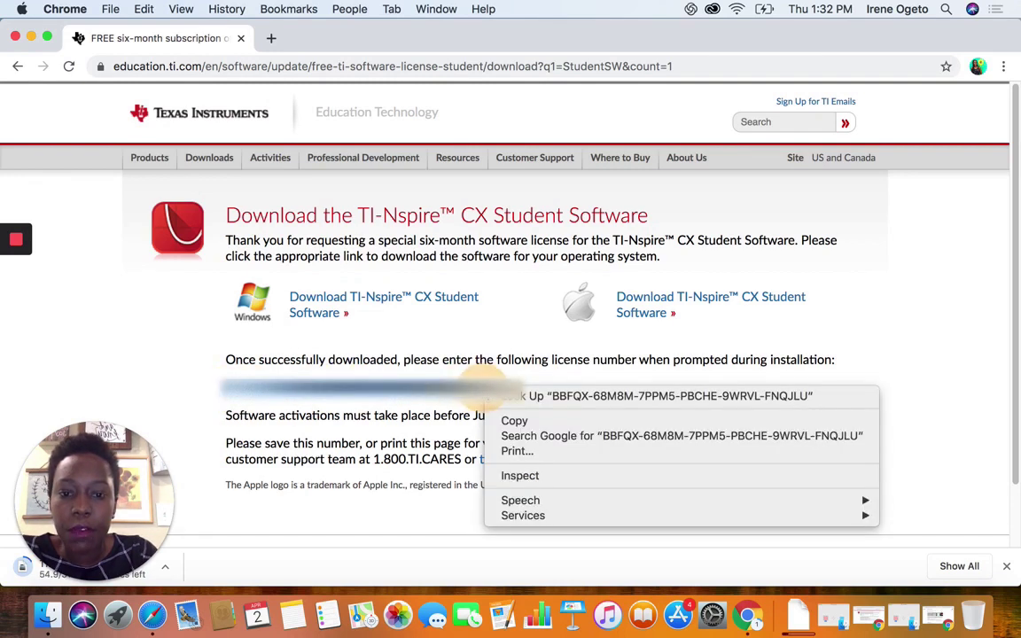
{"action": "left_click", "coordinate": [515, 420]}
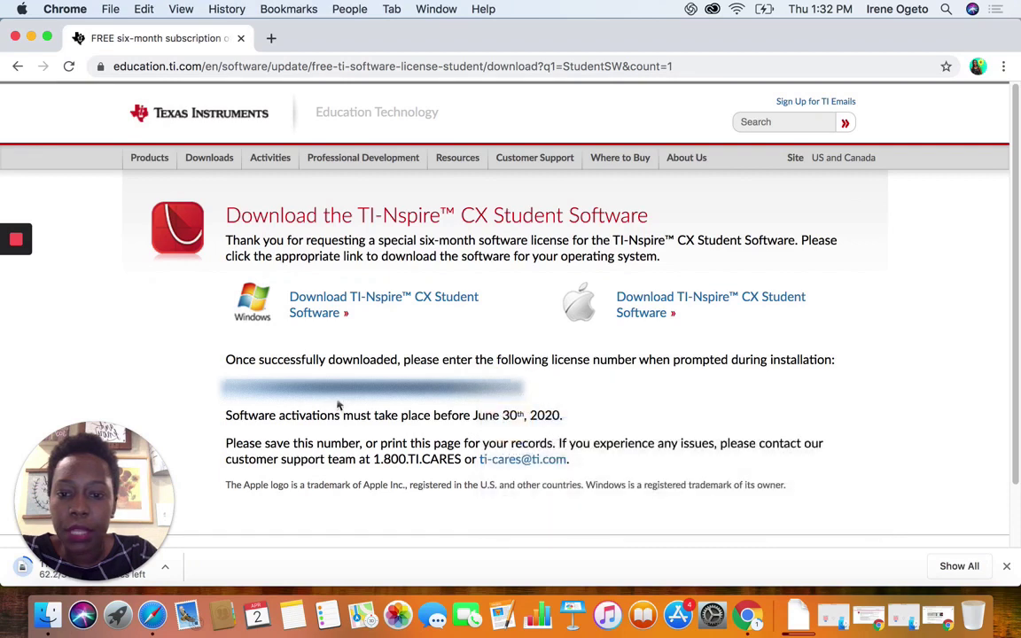
{"action": "left_click", "coordinate": [201, 366]}
{"action": "mouse_move", "coordinate": [94, 501]}
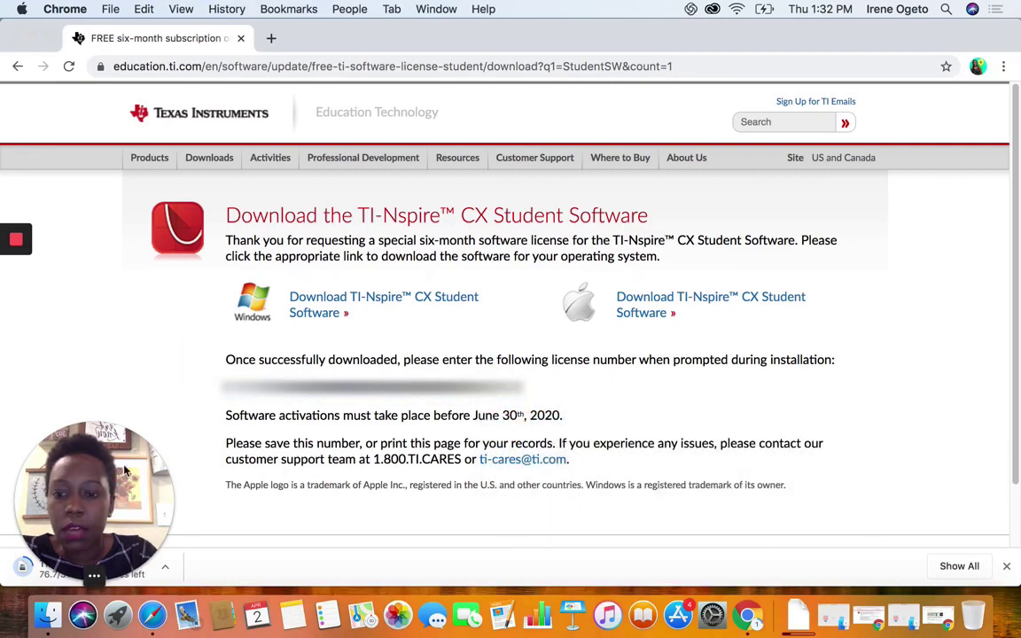
{"action": "left_click_drag", "start_coordinate": [115, 501], "coordinate": [927, 246]}
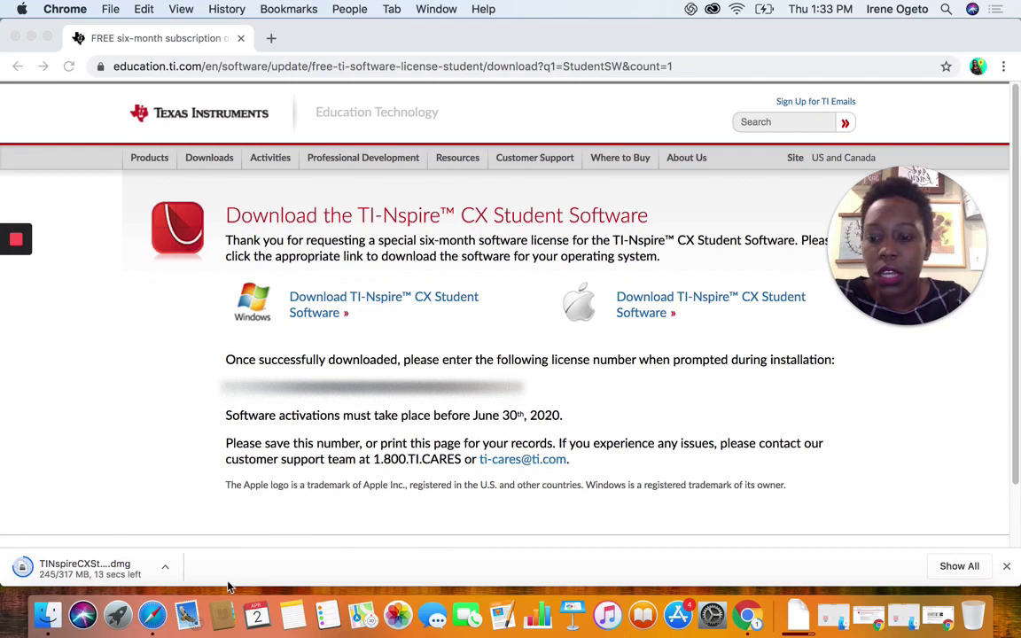
Open the downloaded .dmg and launch TINspireCXStudentSoftware-5.1.3.73.pkg
{"action": "left_click", "coordinate": [84, 572]}
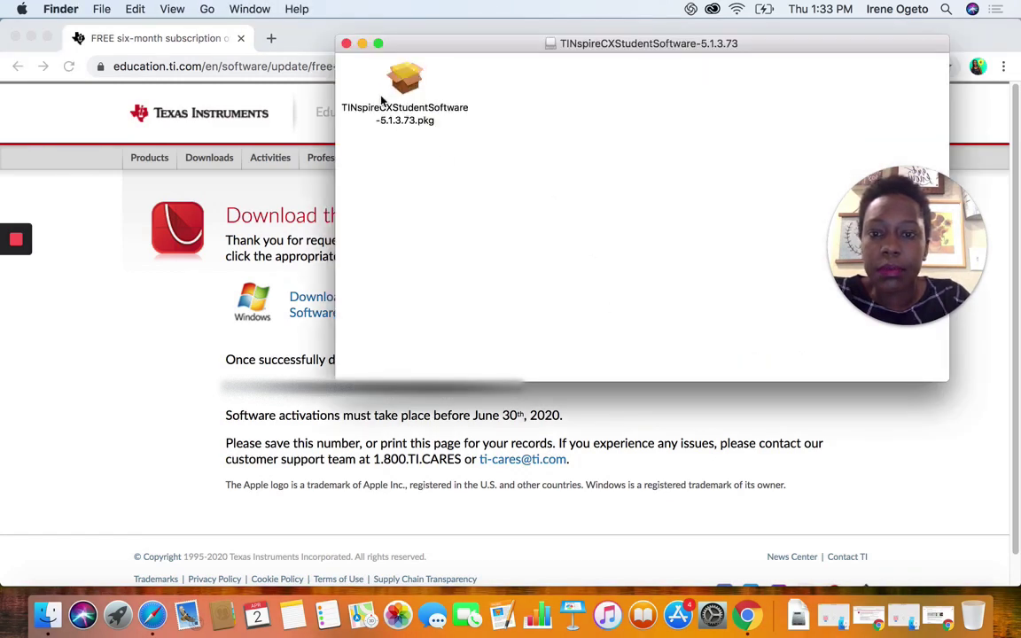
{"action": "left_click", "coordinate": [390, 98]}
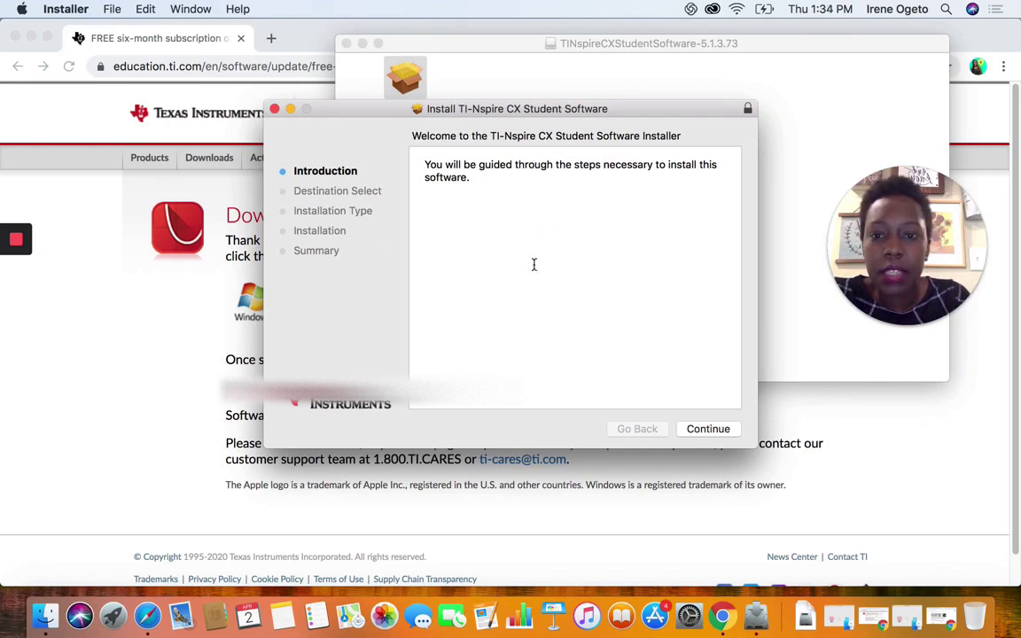
Run the standard installation, authorizing it with the account password
{"action": "left_click", "coordinate": [710, 431]}
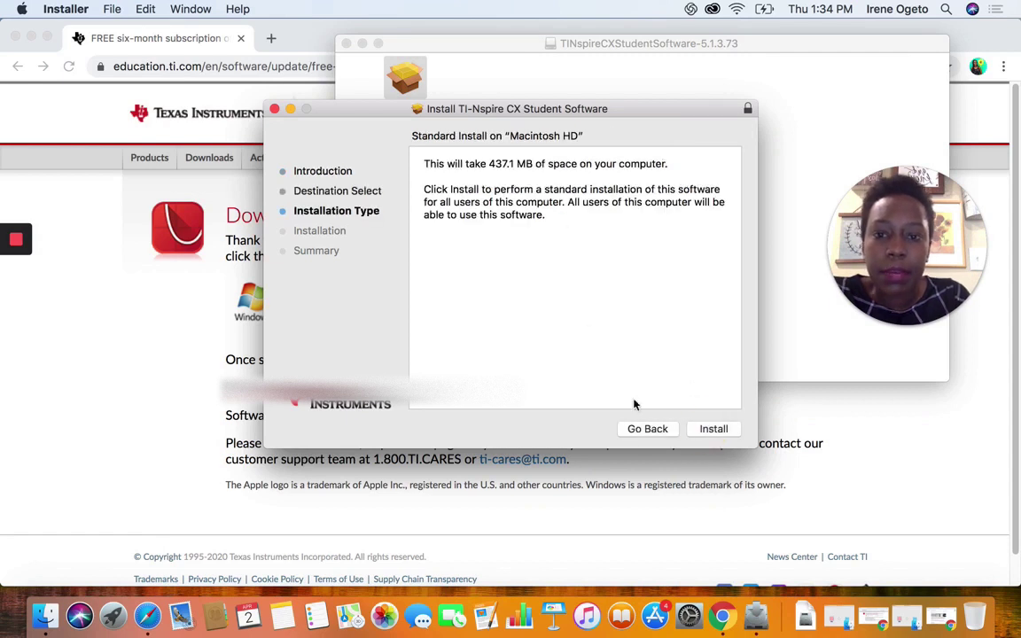
{"action": "left_click", "coordinate": [701, 430]}
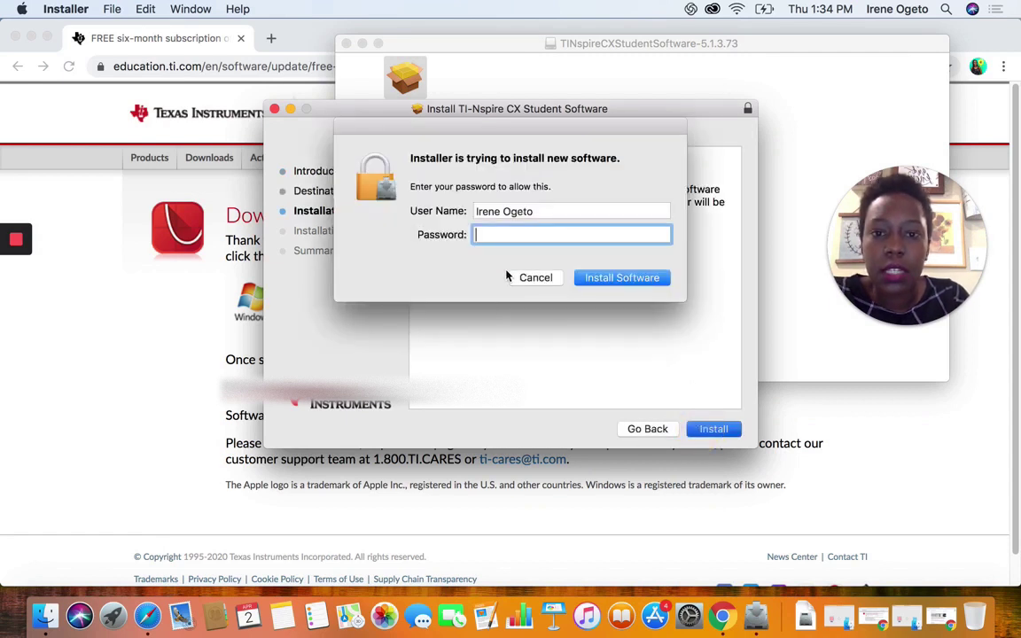
{"action": "type", "text": "••••"}
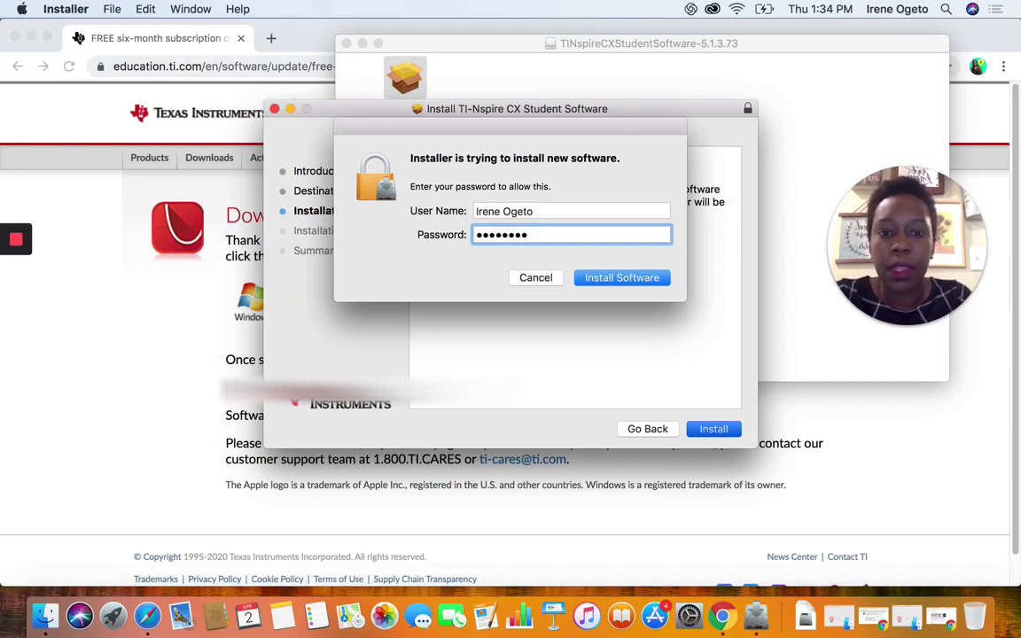
{"action": "left_click", "coordinate": [606, 278]}
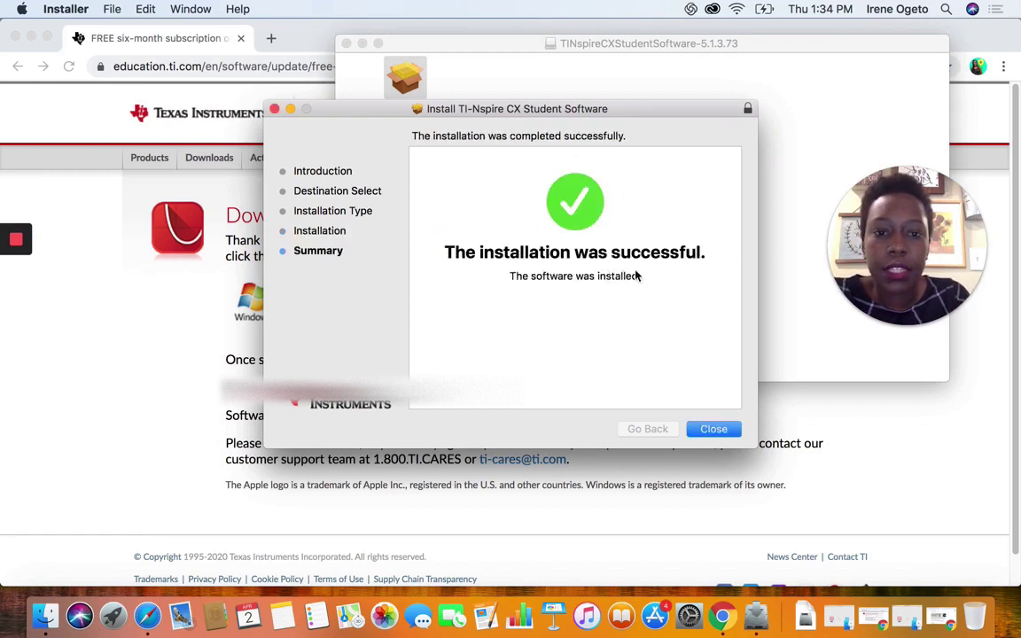
Close the finished installer, keep the package, and minimize the disk image window
{"action": "left_click", "coordinate": [712, 430]}
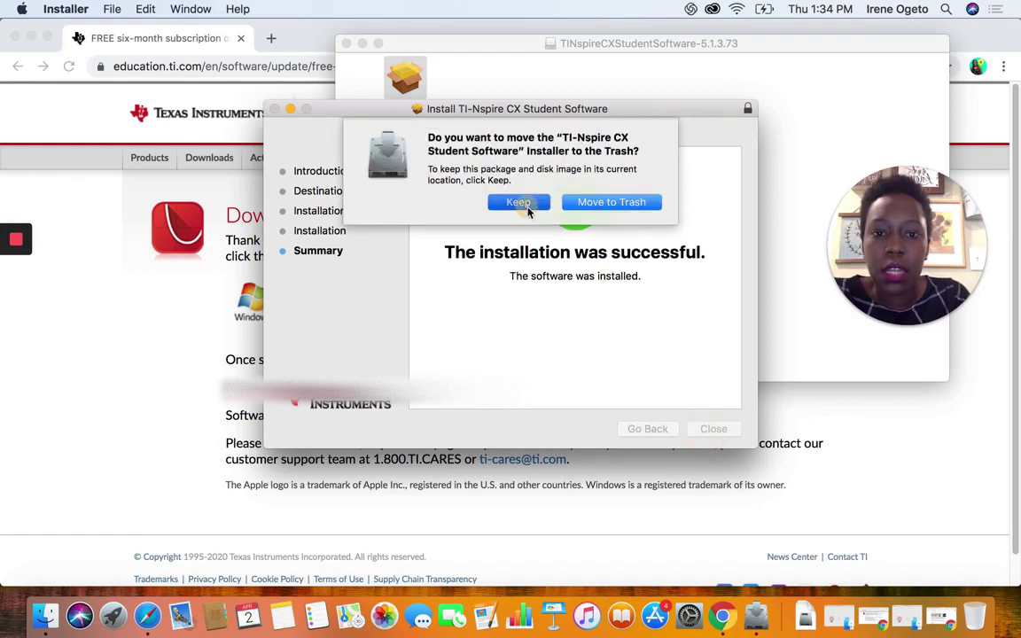
{"action": "left_click", "coordinate": [528, 206]}
{"action": "left_click", "coordinate": [363, 44]}
Launch TI-Nspire CX Student Software from Launchpad and pick the TI-Nspire CX / CX II handheld
{"action": "left_click", "coordinate": [113, 617]}
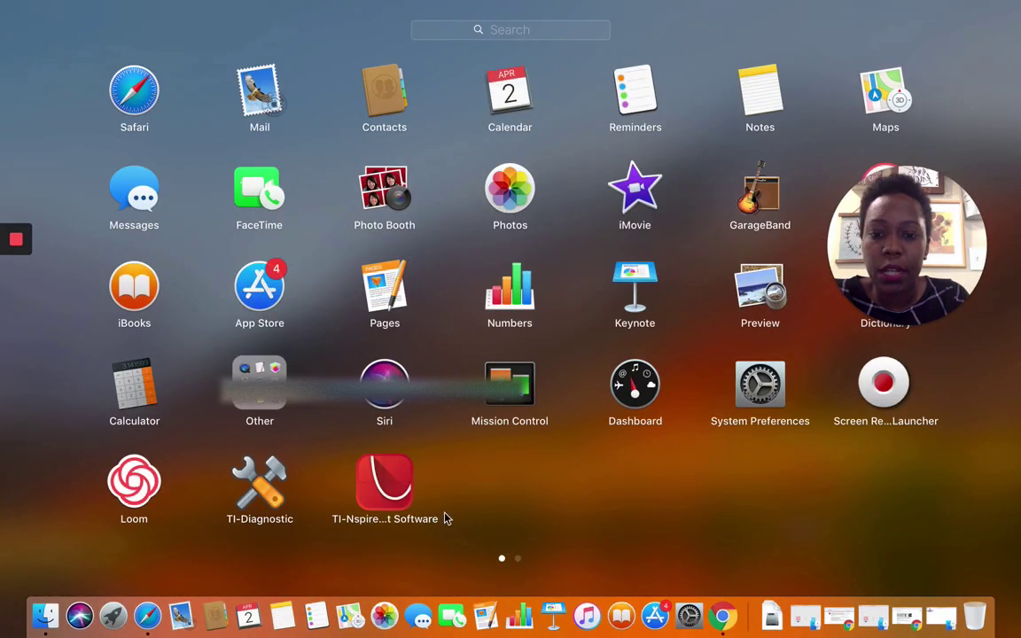
{"action": "left_click", "coordinate": [381, 486]}
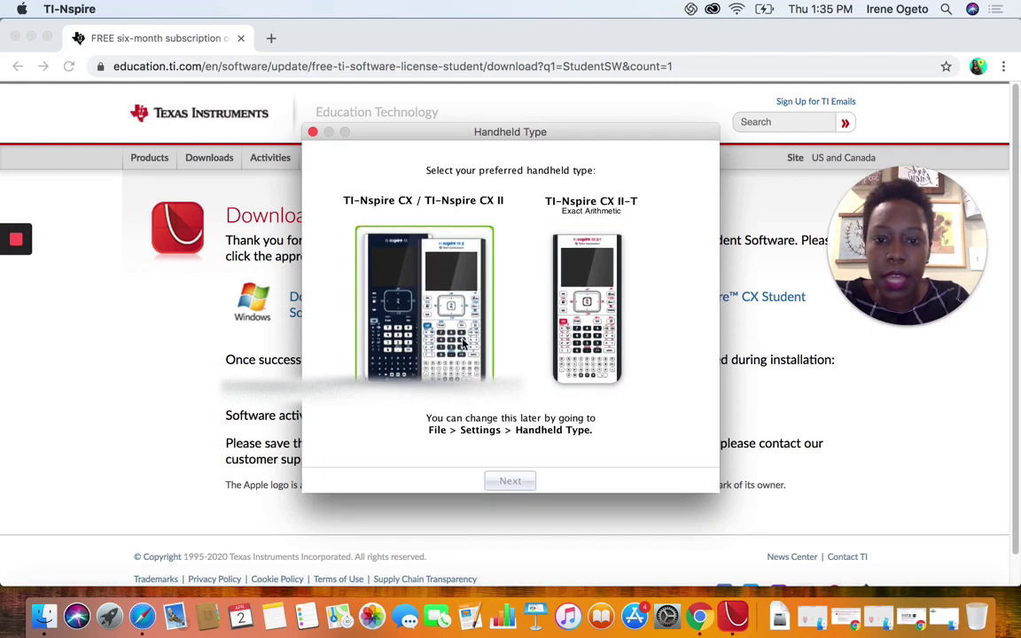
{"action": "left_click", "coordinate": [386, 289]}
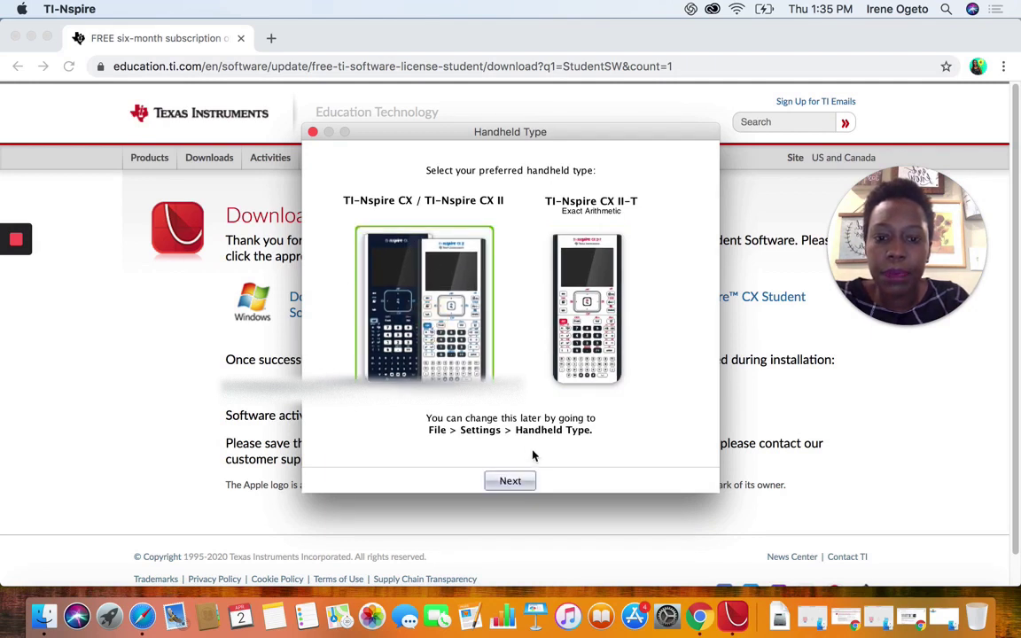
{"action": "left_click", "coordinate": [527, 484]}
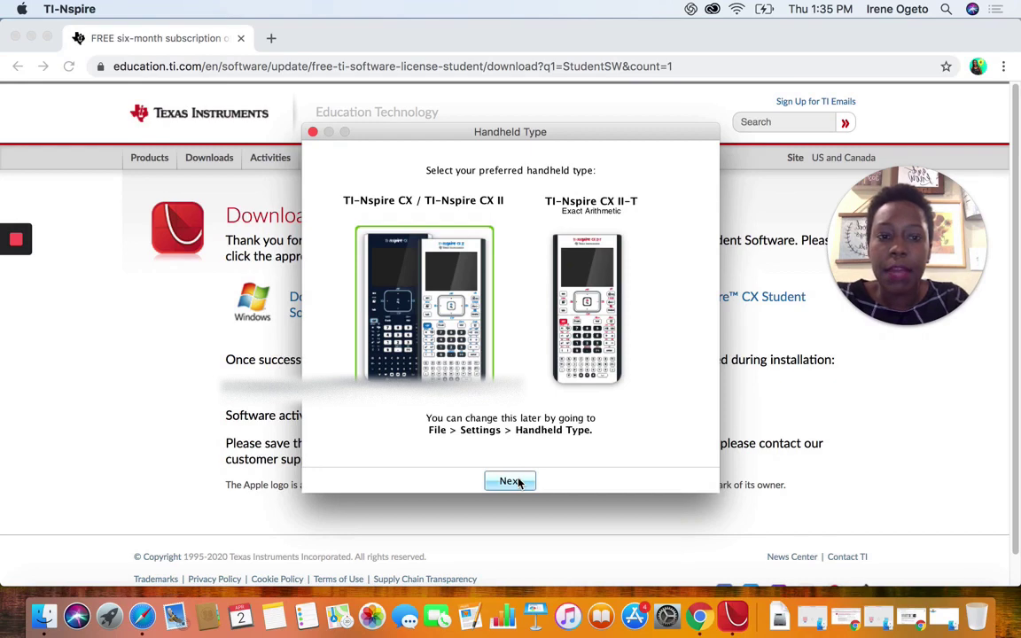
Advance past the Welcome page and paste the copied license number into License Number
{"action": "left_click", "coordinate": [520, 484]}
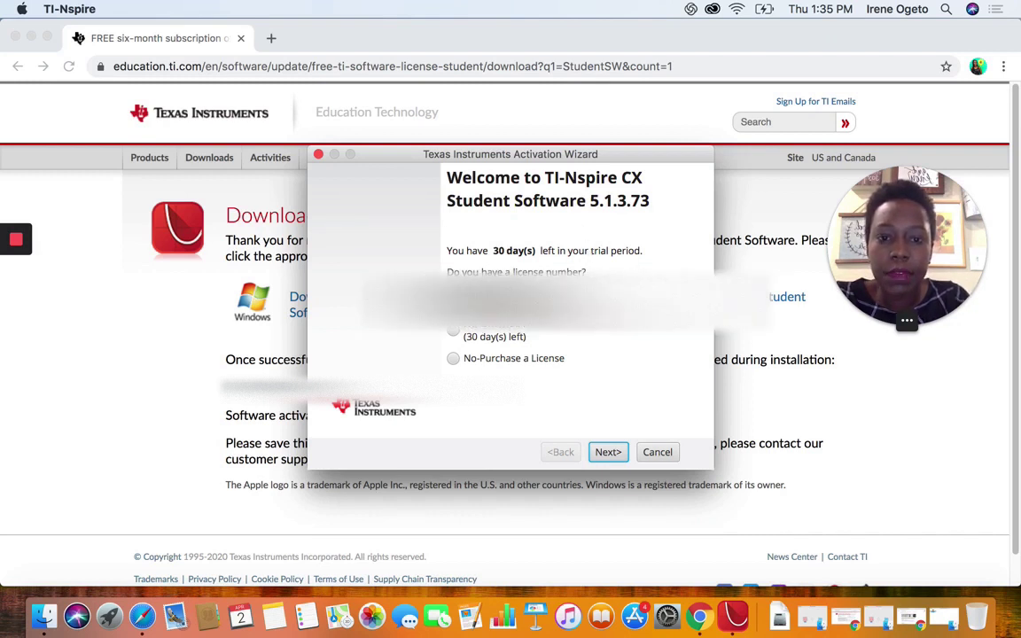
{"action": "left_click", "coordinate": [609, 452]}
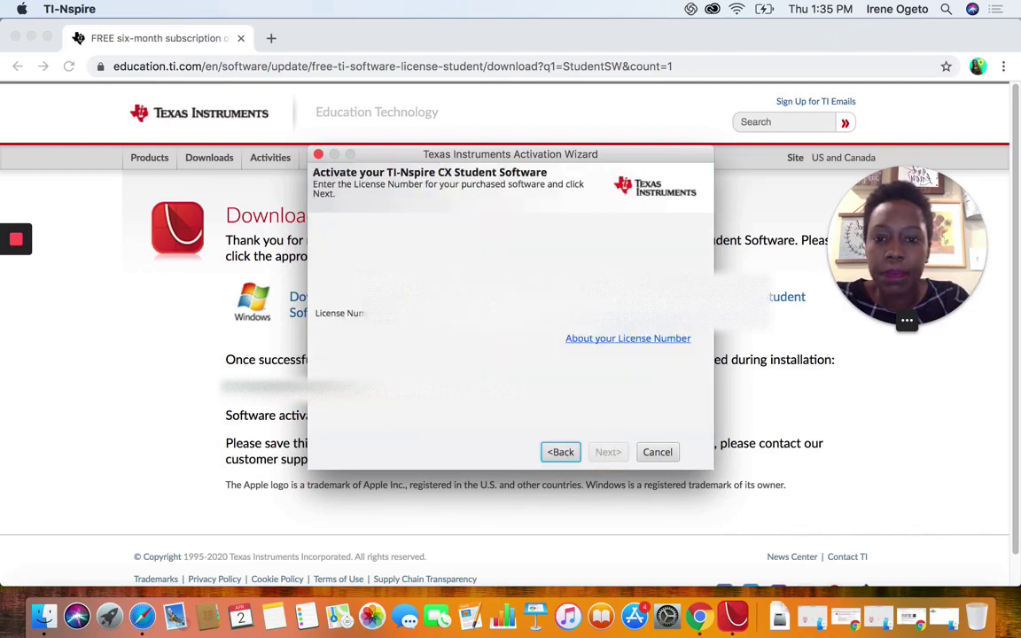
{"action": "right_click", "coordinate": [420, 321]}
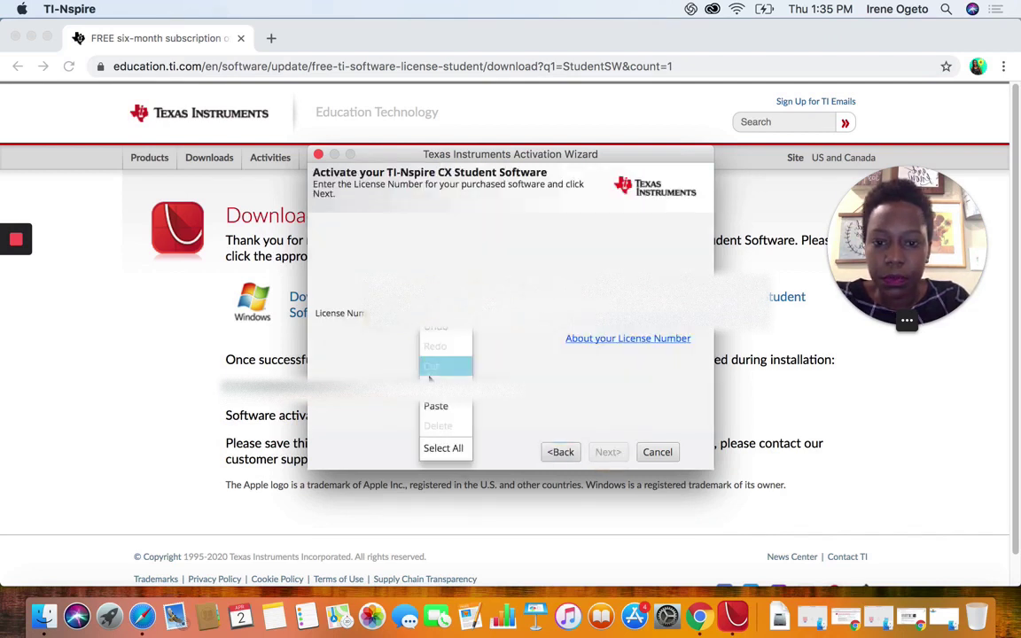
{"action": "left_click", "coordinate": [436, 406]}
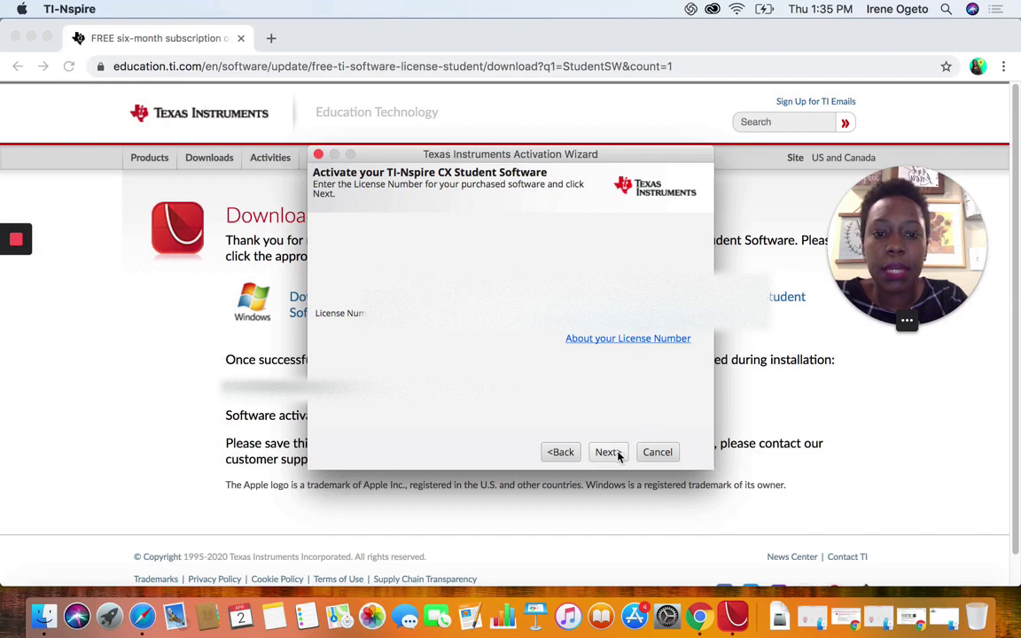
Accept the license agreement and submit the activation
{"action": "left_click", "coordinate": [618, 454]}
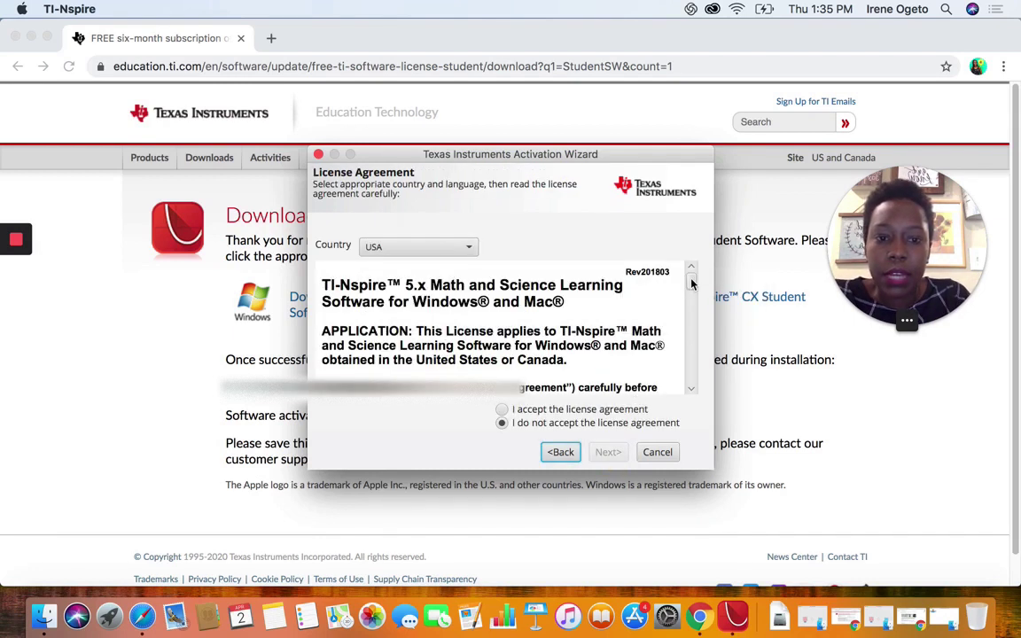
{"action": "left_click_drag", "start_coordinate": [693, 285], "coordinate": [685, 385]}
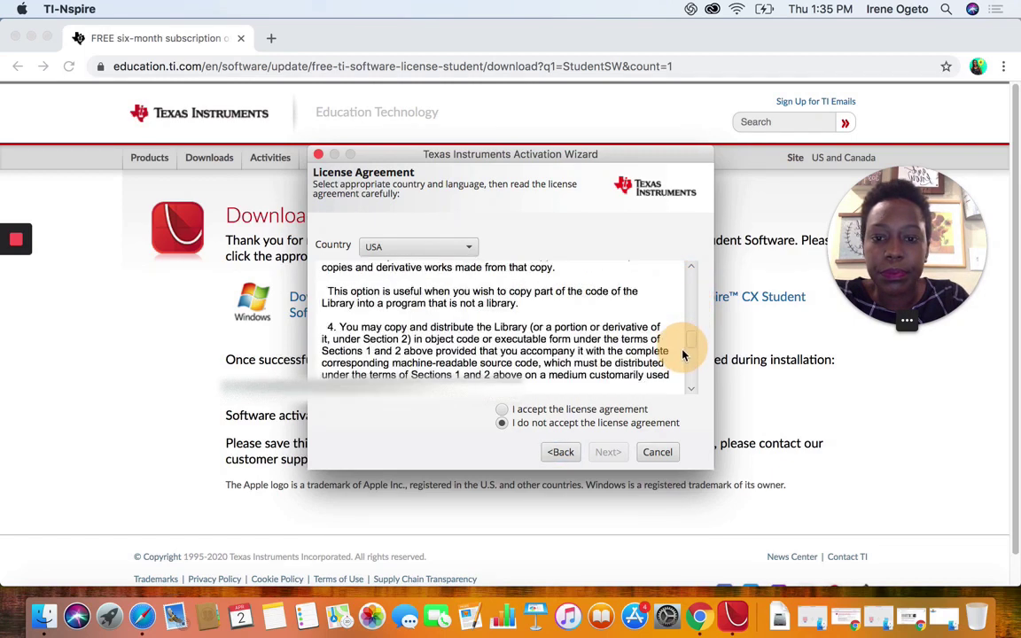
{"action": "left_click", "coordinate": [503, 412]}
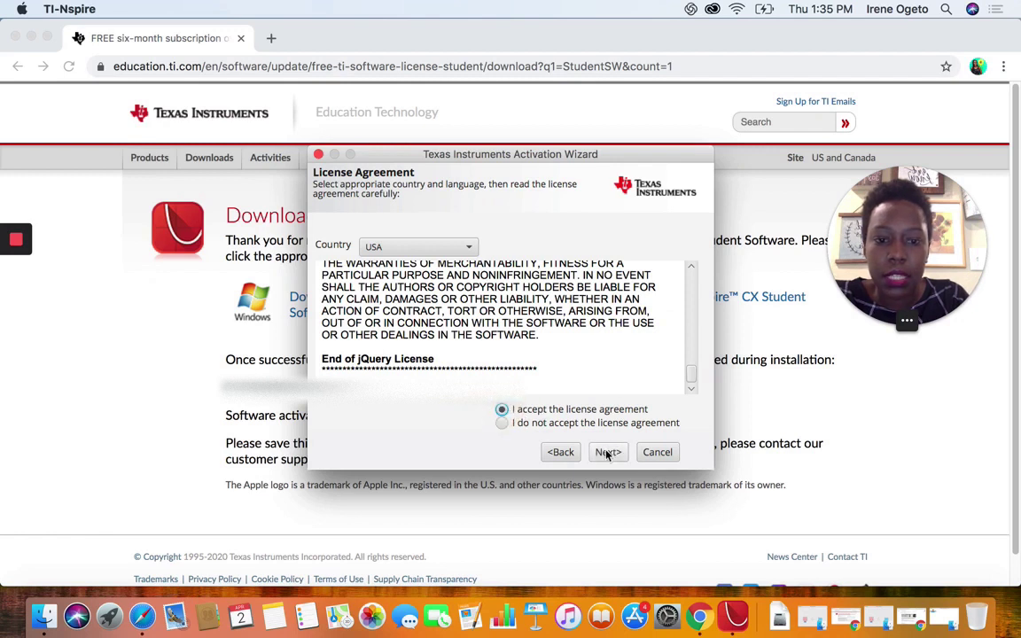
{"action": "left_click", "coordinate": [607, 452]}
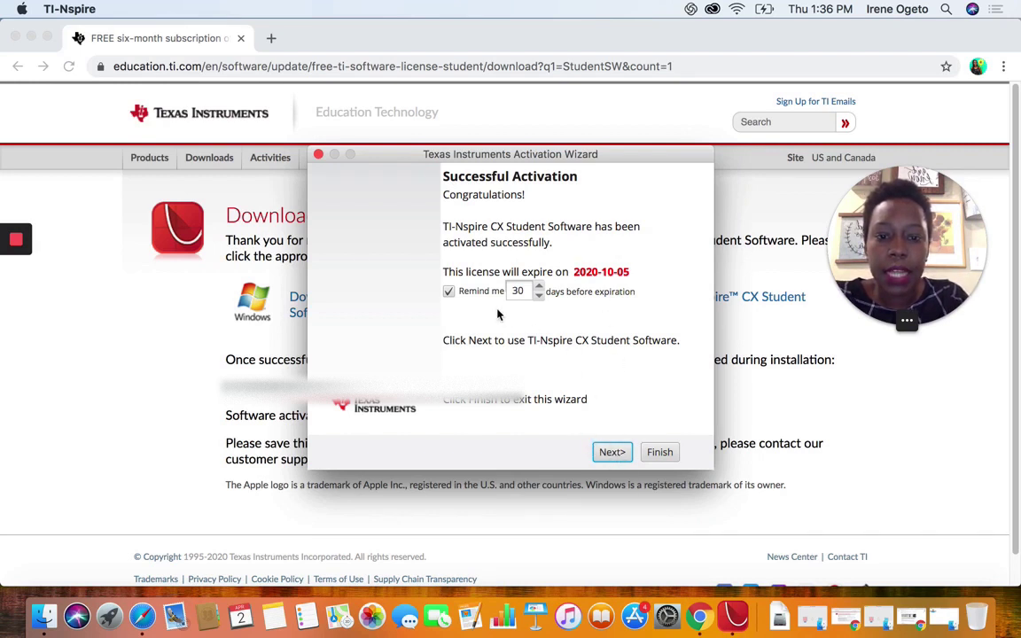
Close the Successful Activation page and answer the 'Help Us Improve This Product' prompt
{"action": "left_click", "coordinate": [609, 454]}
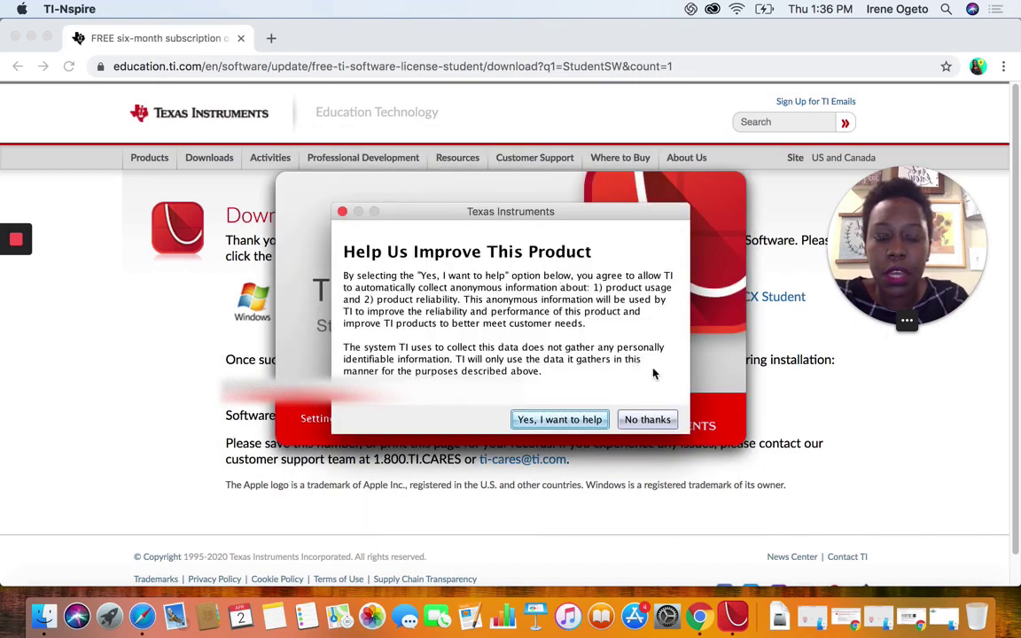
{"action": "left_click", "coordinate": [559, 420]}
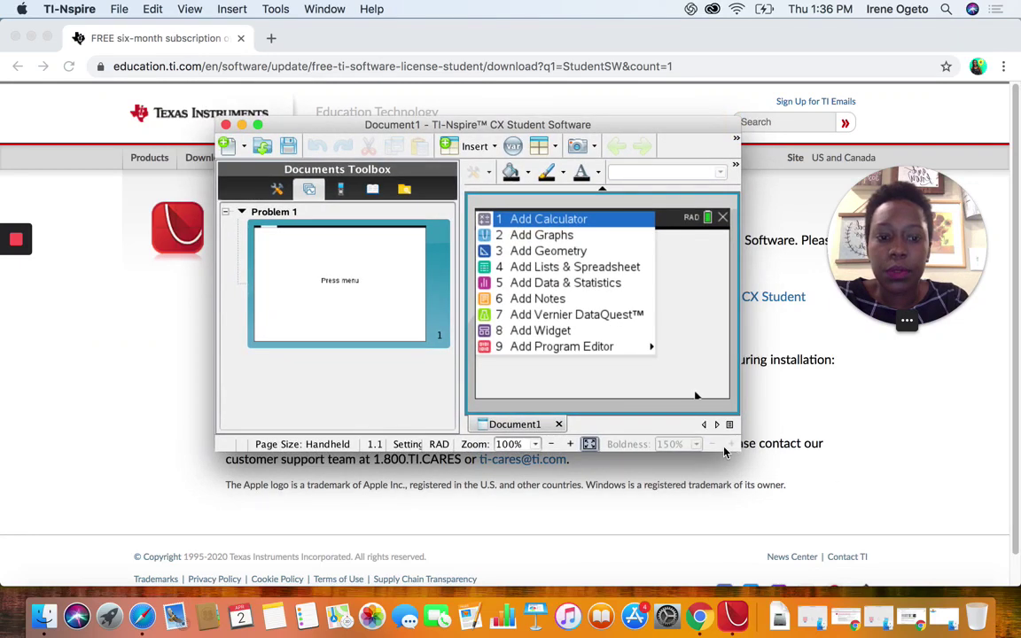
Enlarge the TI-Nspire window, show the CX II handheld keypad beside Document1, and try its 5 key
{"action": "left_click_drag", "start_coordinate": [725, 453], "coordinate": [623, 292]}
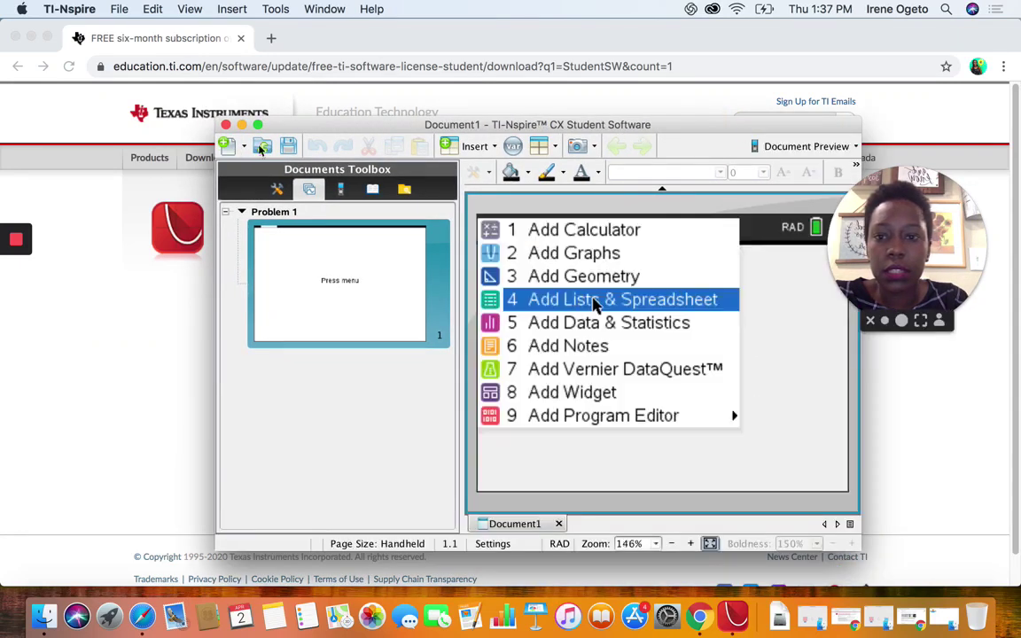
{"action": "left_click_drag", "start_coordinate": [218, 117], "coordinate": [61, 56]}
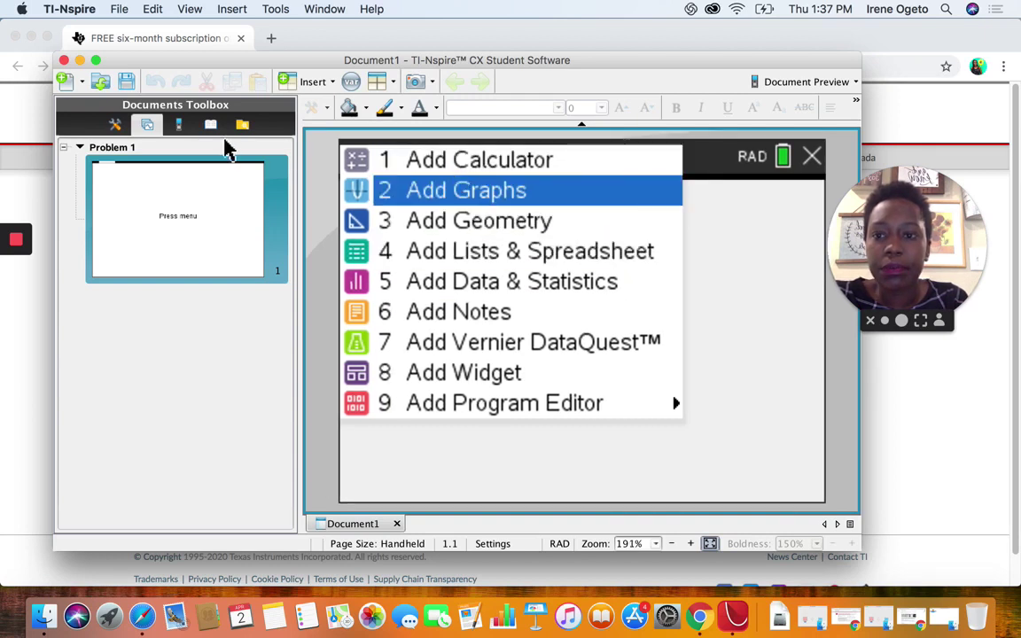
{"action": "left_click", "coordinate": [177, 128]}
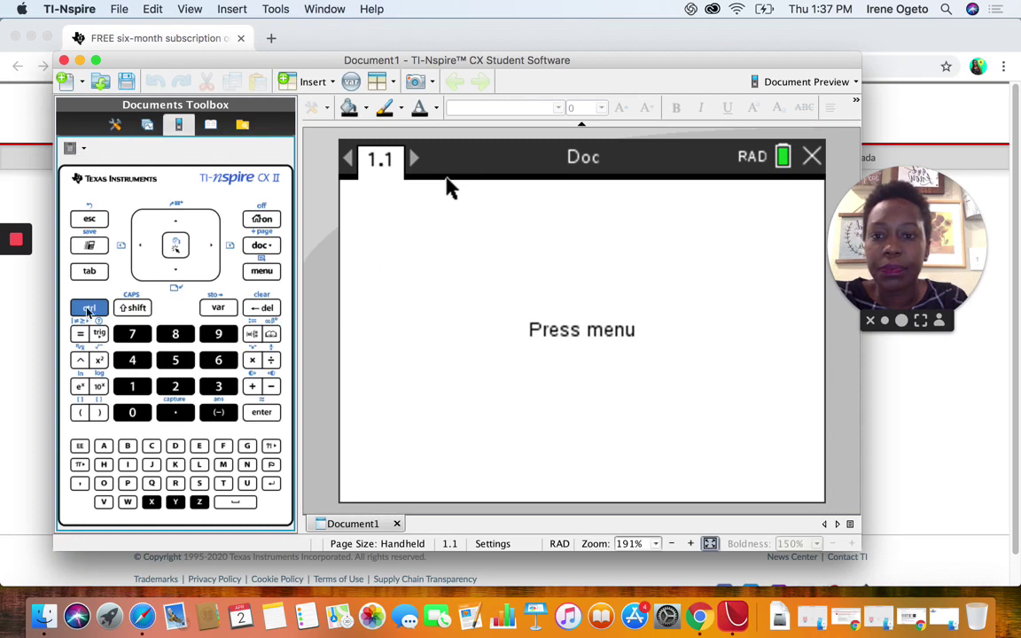
{"action": "left_click", "coordinate": [169, 361]}
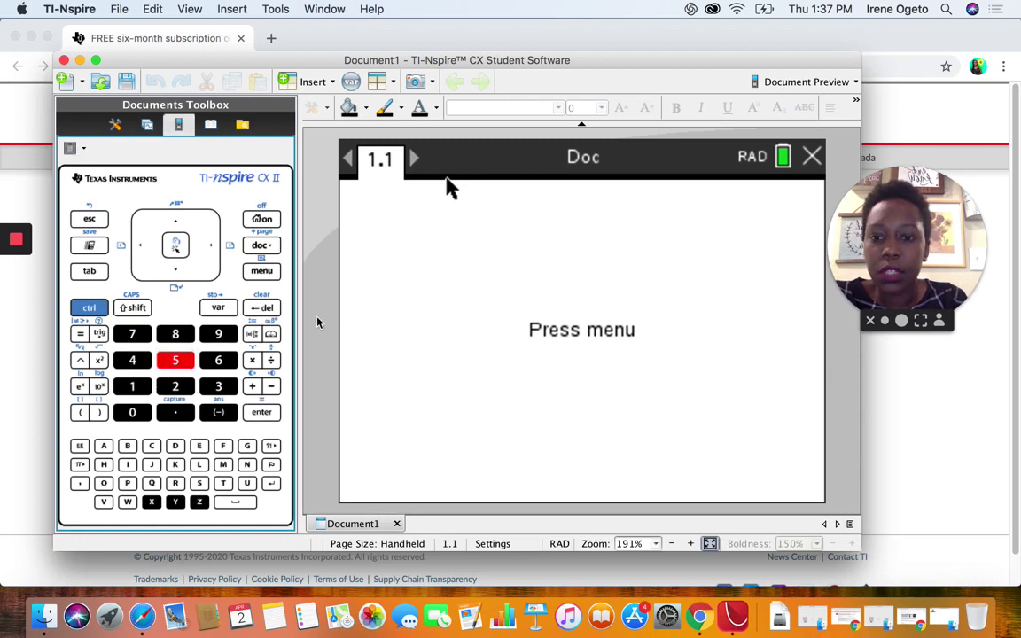